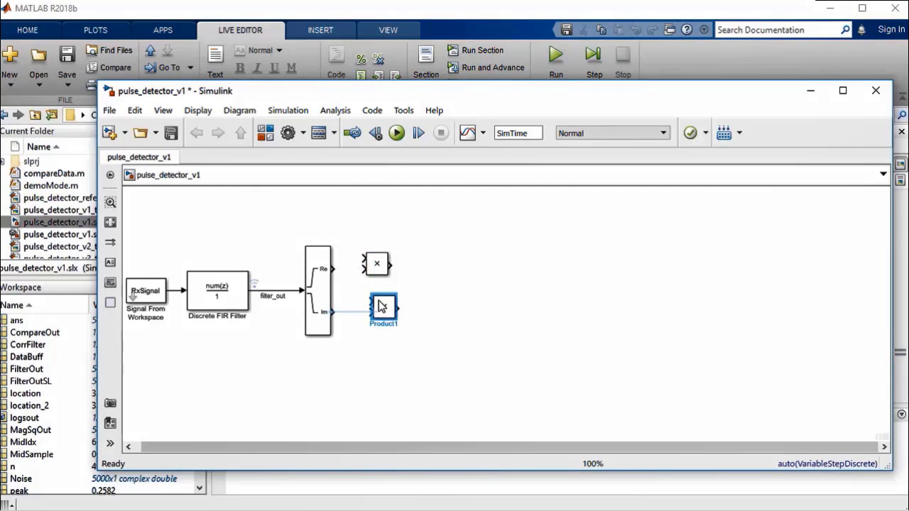
Wire Re and Im each into both inputs of their own Product block to square them.
drag(378, 305, 379, 306)
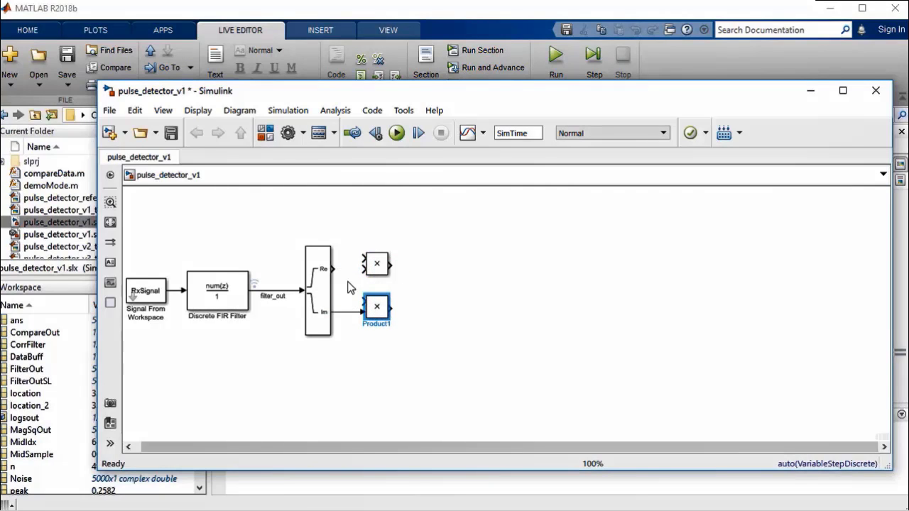
click(353, 281)
drag(357, 274, 334, 269)
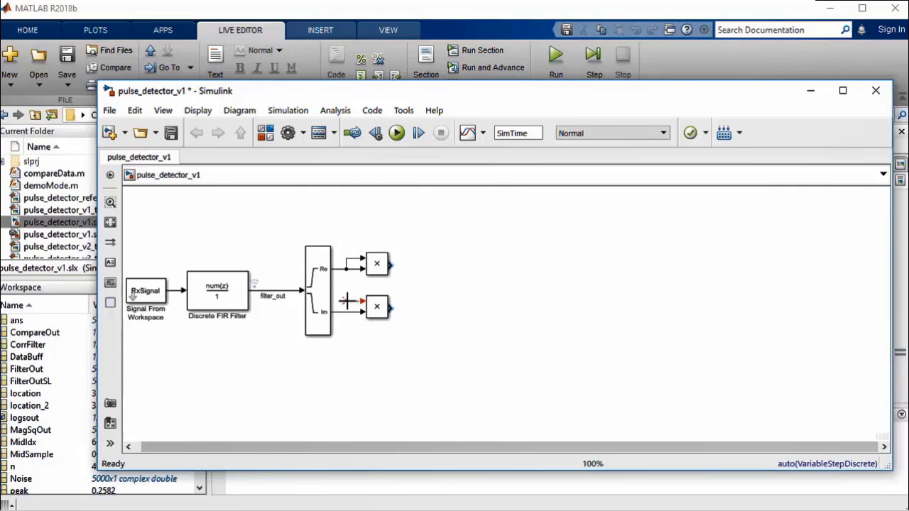
drag(365, 302, 346, 311)
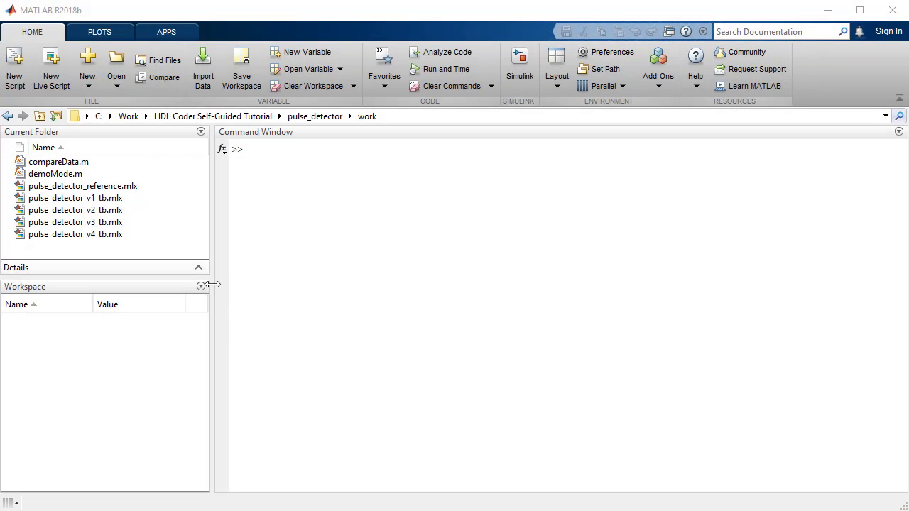
Run pulse_detector_reference.mlx to create CorrFilter, Noise and other workspace variables.
double_click(132, 188)
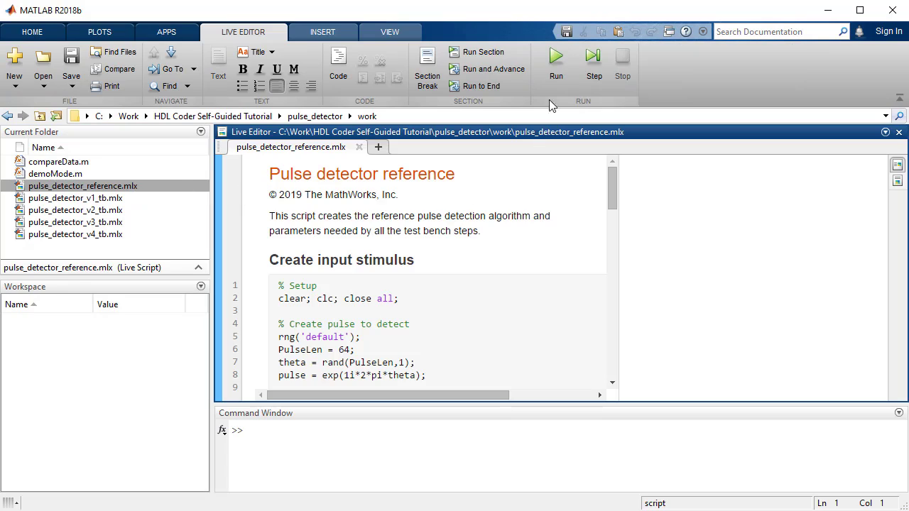
click(554, 66)
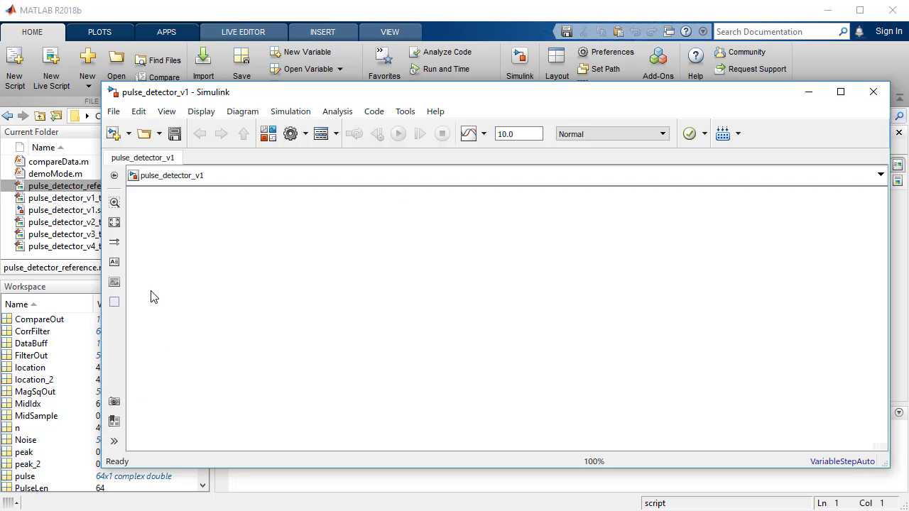
Add a Signal From Workspace block with its signal set to RxSignal.
double_click(154, 297)
text(sig)
key(Return)
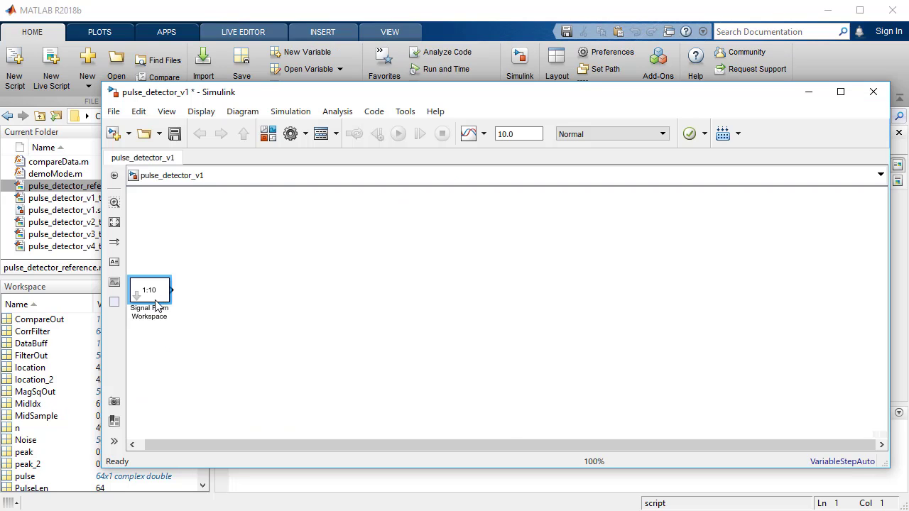
double_click(155, 290)
text(Rx)
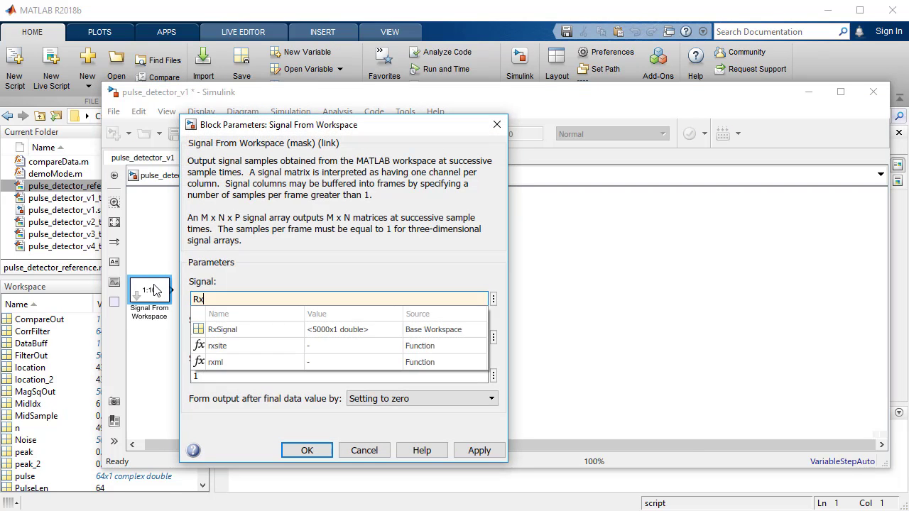
text(Signal)
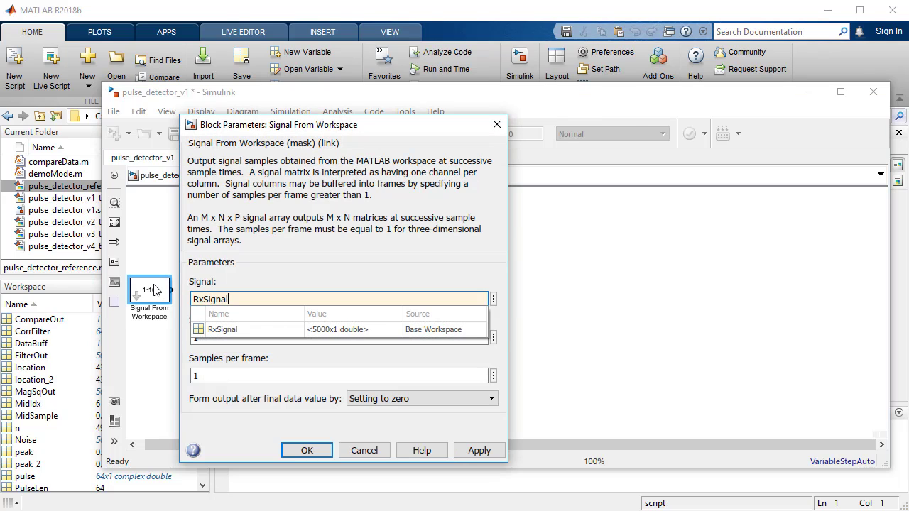
click(494, 453)
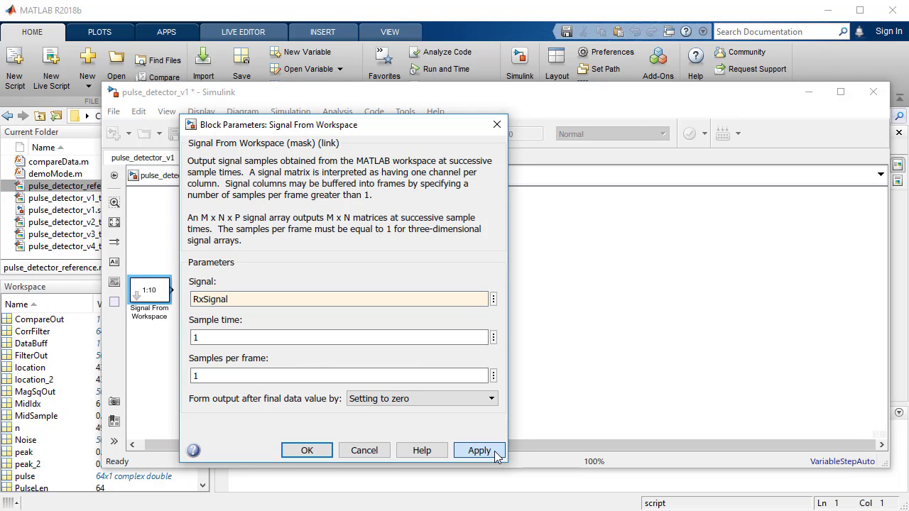
click(306, 450)
Add a Discrete FIR Filter block using CorrFilter as its coefficients.
text(isc)
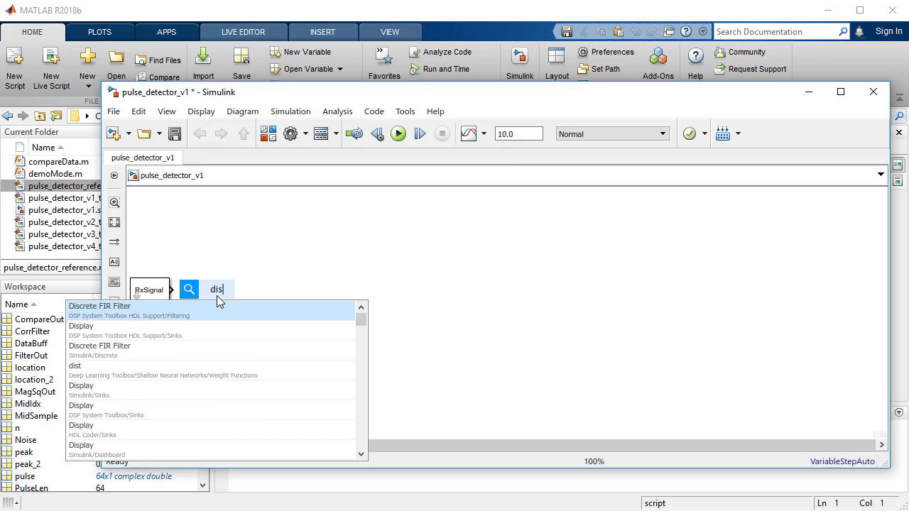
text(fi)
key(Return)
triple_click(443, 284)
text(Corr)
click(444, 315)
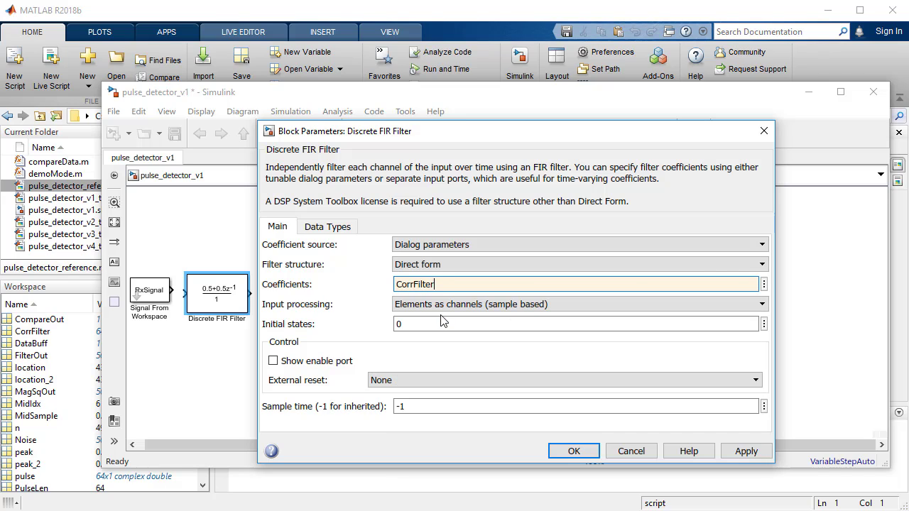
click(743, 447)
click(589, 454)
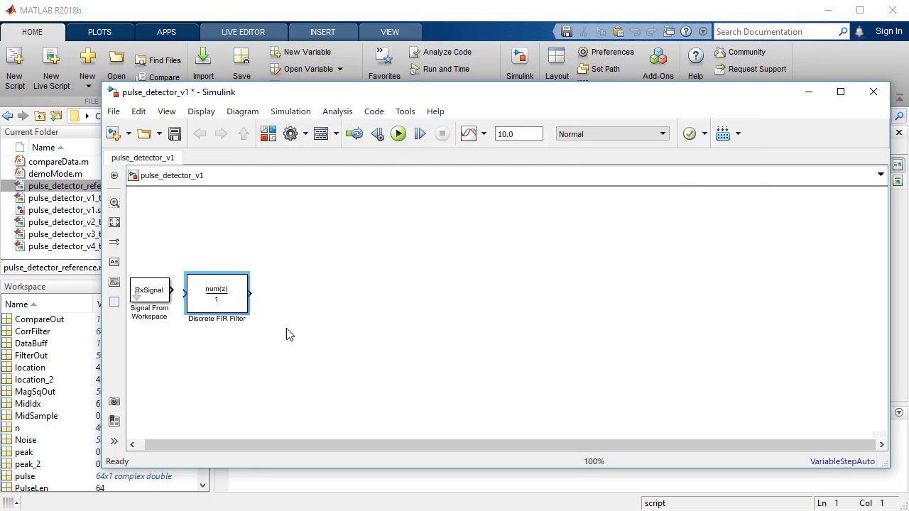
Label the filter output line filter_out and set the stop time to SimTime.
mouse_move(254, 290)
mouse_down()
mouse_move(302, 288)
mouse_move(281, 296)
mouse_up()
text(filter)
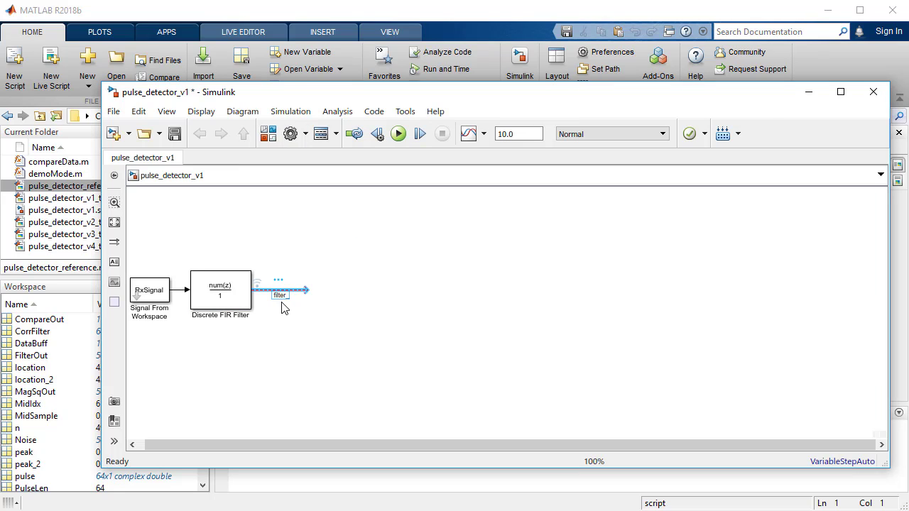
text(_out)
double_click(525, 137)
text(SimTime)
Save the model and add a taller Complex to Real-Imag block after filter_out.
click(175, 134)
text(co)
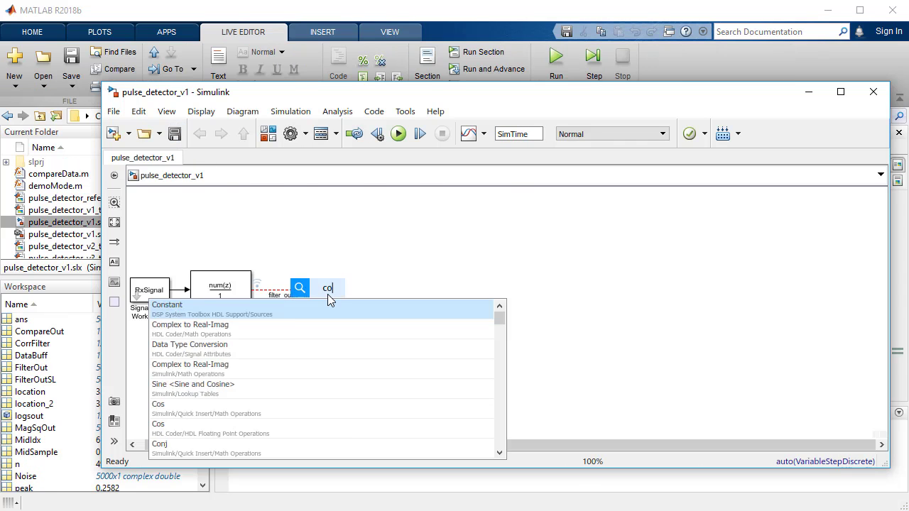
double_click(328, 294)
text(compl)
click(298, 315)
mouse_move(339, 310)
mouse_down()
mouse_move(337, 365)
mouse_move(326, 300)
mouse_up()
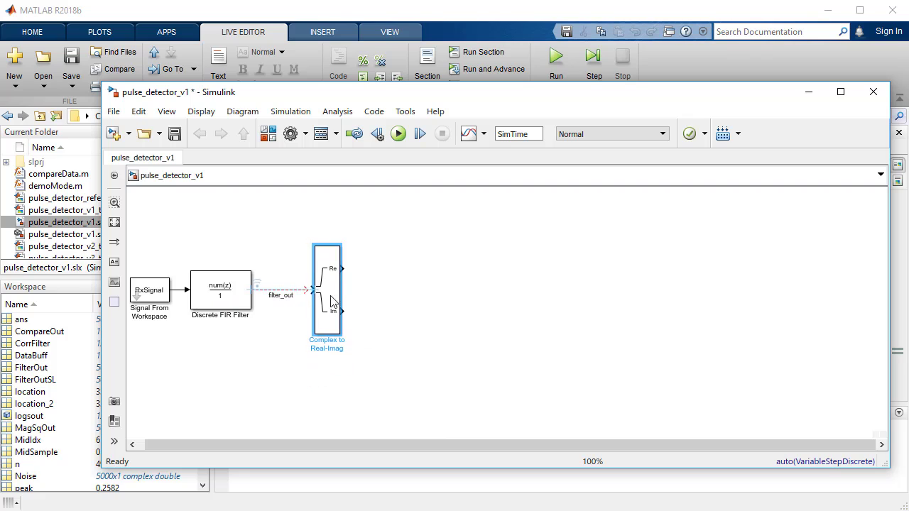
Add Product blocks so Re and Im each feed both inputs of one Product.
double_click(374, 314)
text(prod)
key(Return)
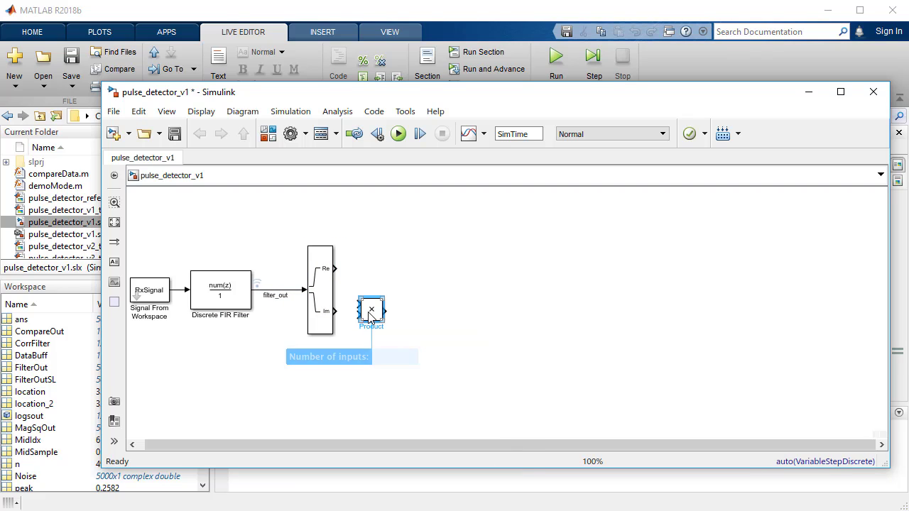
mouse_move(370, 316)
mouse_down()
mouse_move(378, 271)
mouse_move(379, 308)
mouse_up()
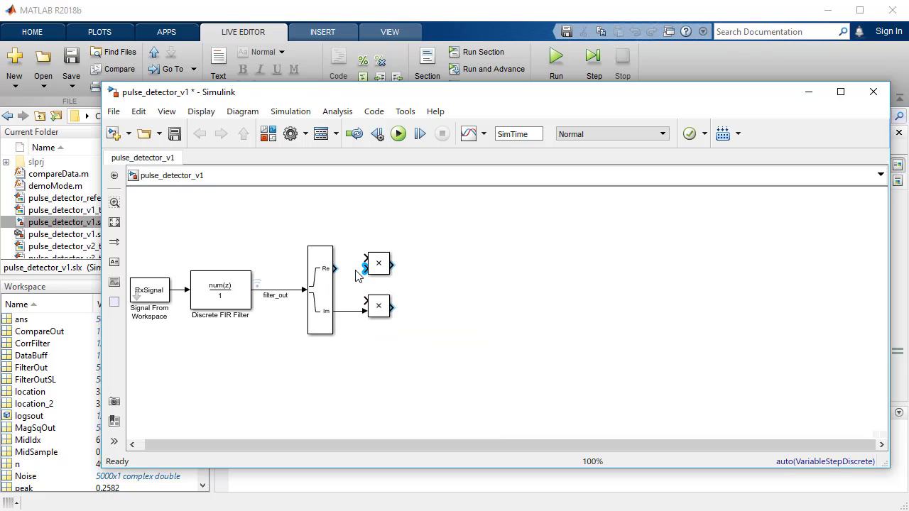
mouse_move(336, 269)
mouse_down()
mouse_move(365, 268)
mouse_move(348, 268)
mouse_up()
drag(364, 299, 350, 310)
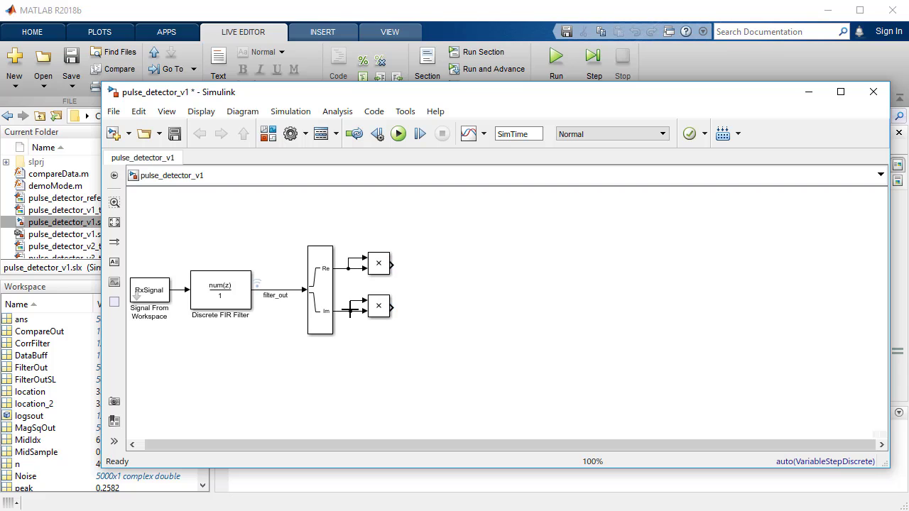
Add a resized Add block summing the two Product outputs.
double_click(430, 281)
text(add)
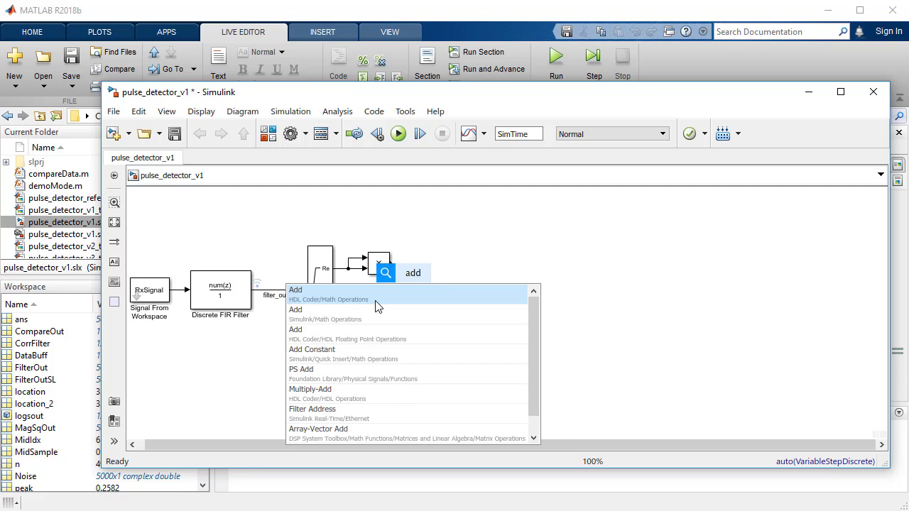
click(375, 302)
mouse_move(424, 301)
mouse_down()
mouse_move(426, 348)
mouse_move(422, 311)
mouse_up()
drag(433, 248, 436, 245)
drag(391, 265, 406, 265)
click(431, 354)
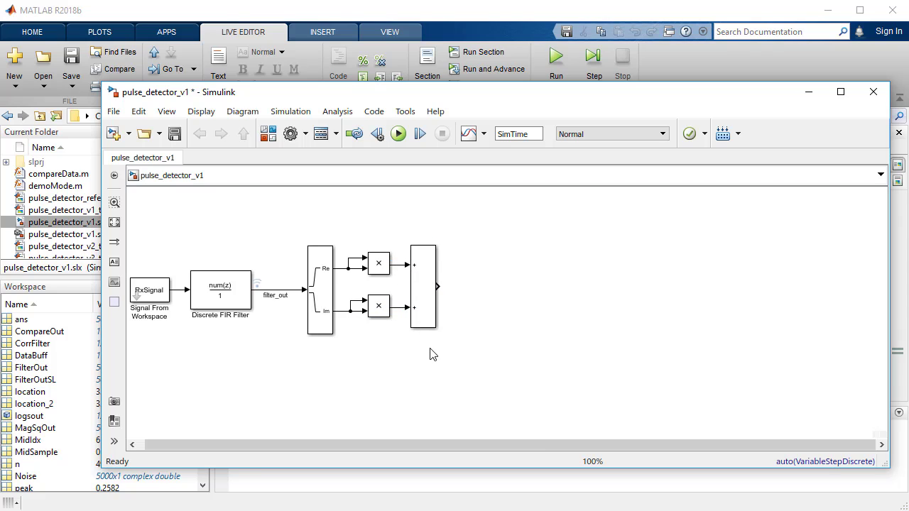
Group the split, Product and Add blocks into a Compute Power subsystem.
drag(284, 234, 444, 338)
right_click(426, 293)
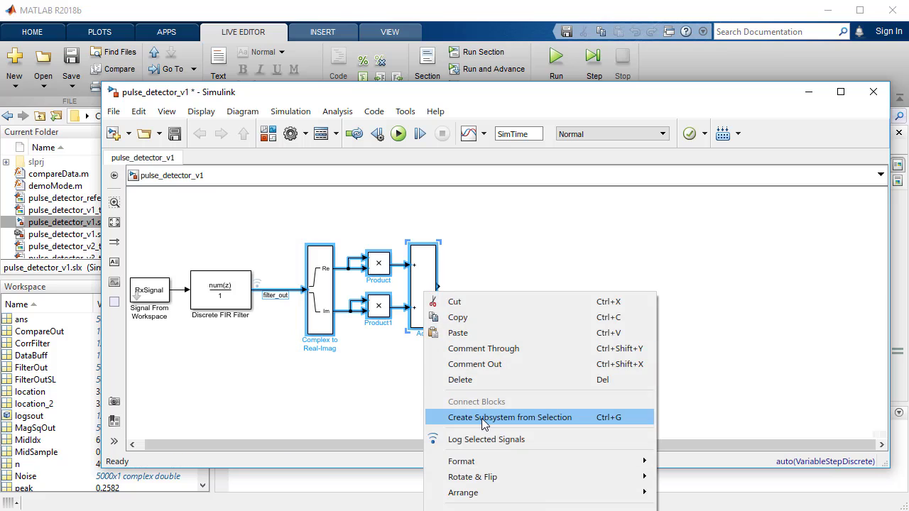
click(483, 416)
click(418, 290)
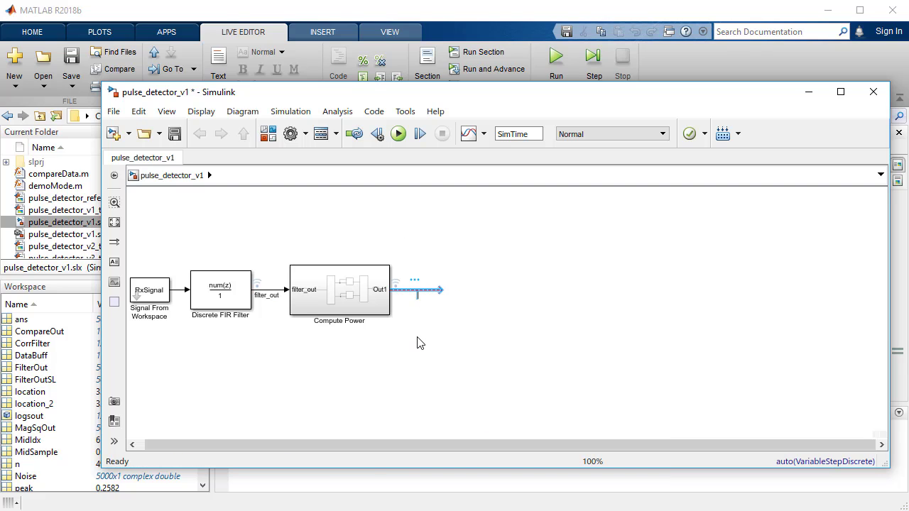
text(ma)
Turn on Display > Signals & Ports > Port Data Types so lines show double.
click(201, 111)
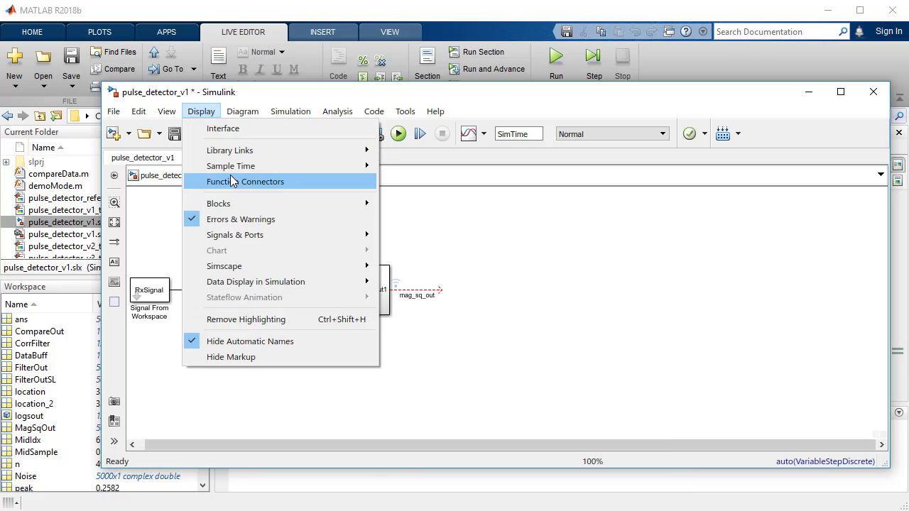
click(407, 247)
click(201, 111)
mouse_move(235, 235)
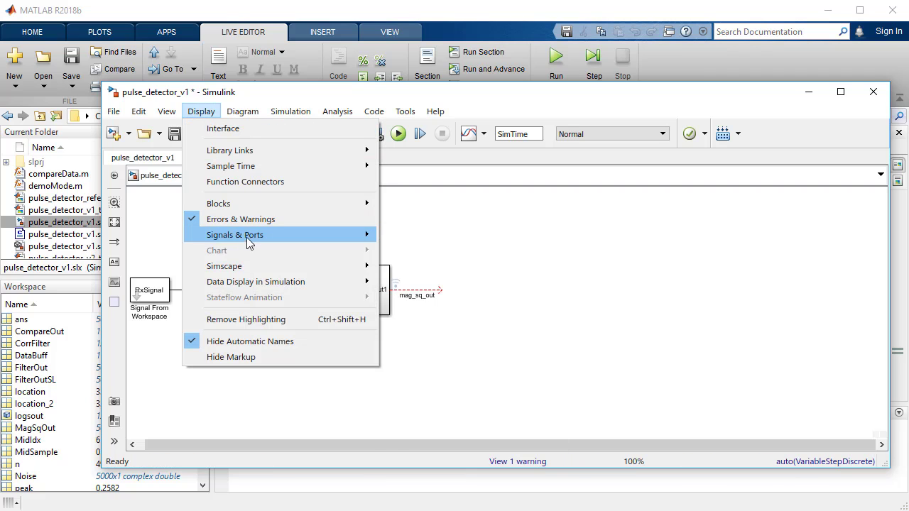
click(439, 275)
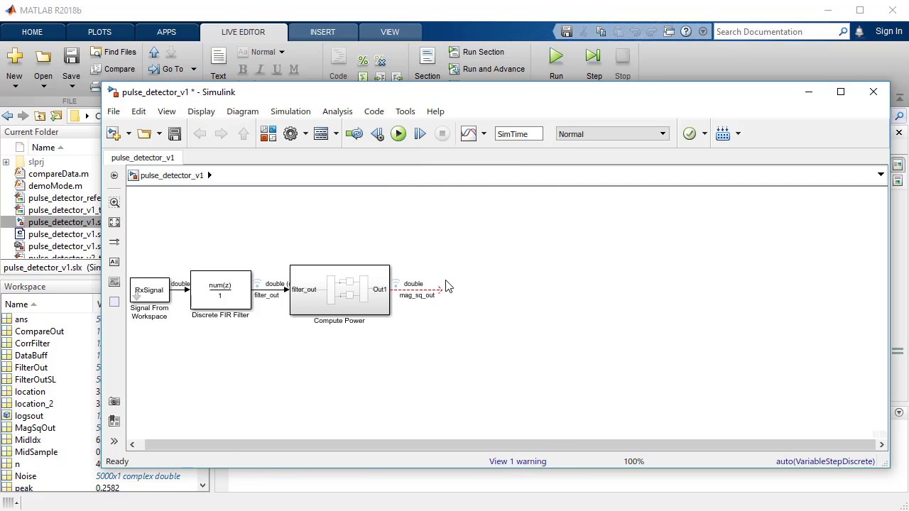
Insert a Tapped Delay after Compute Power with Number of delays WindowLen, showing 11 Delays.
text(tappe)
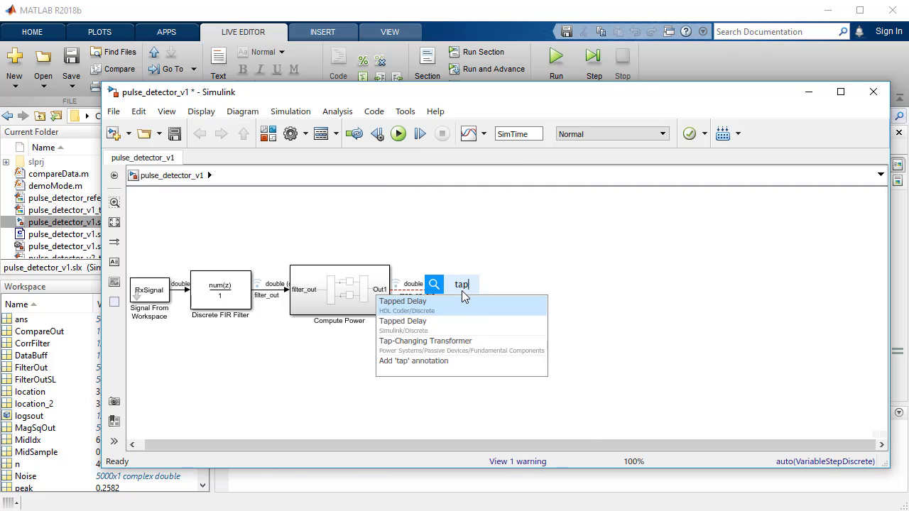
text(d)
key(Return)
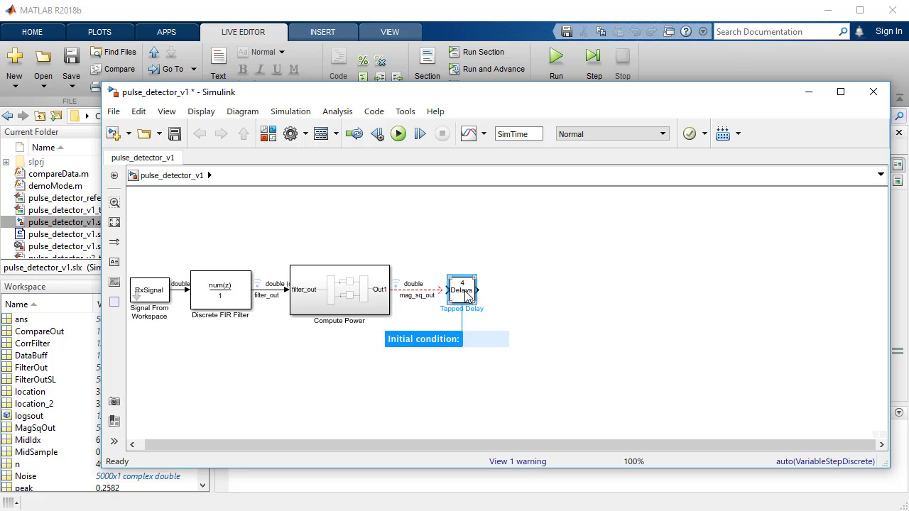
double_click(467, 290)
double_click(513, 327)
text(W)
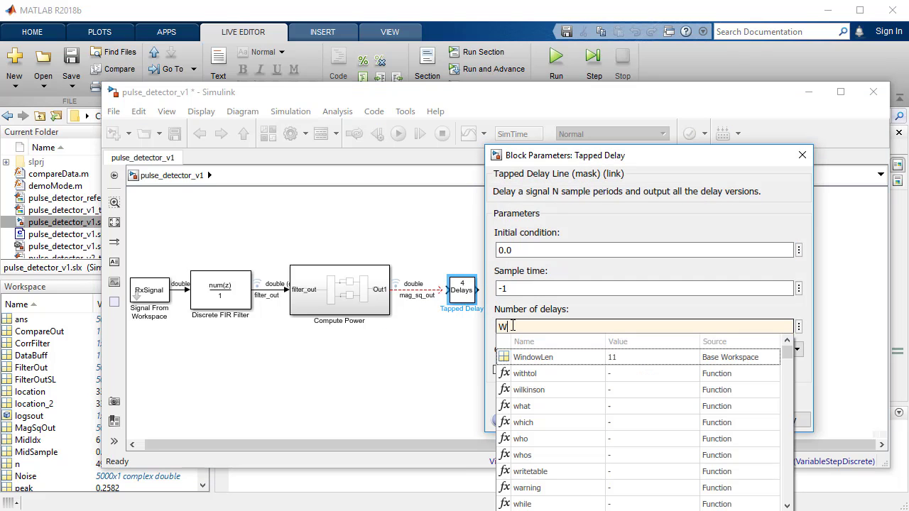
text(in)
key(Down)
key(Return)
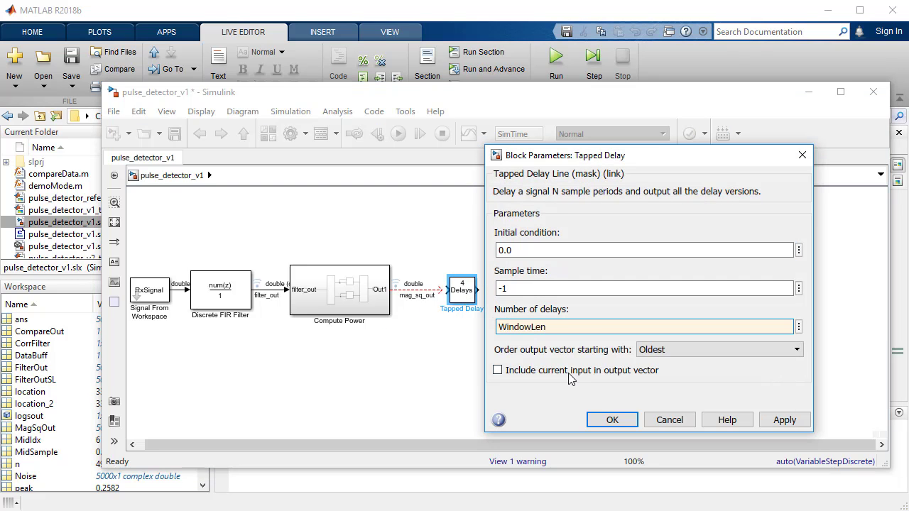
click(777, 421)
click(611, 421)
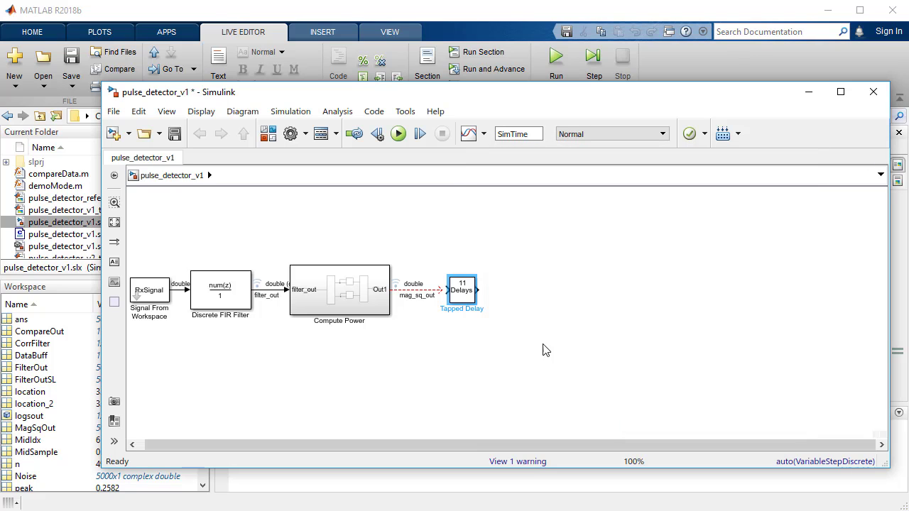
Copy the peak-finder code from the reference script and insert a MATLAB Function block after the Tapped Delay.
click(512, 296)
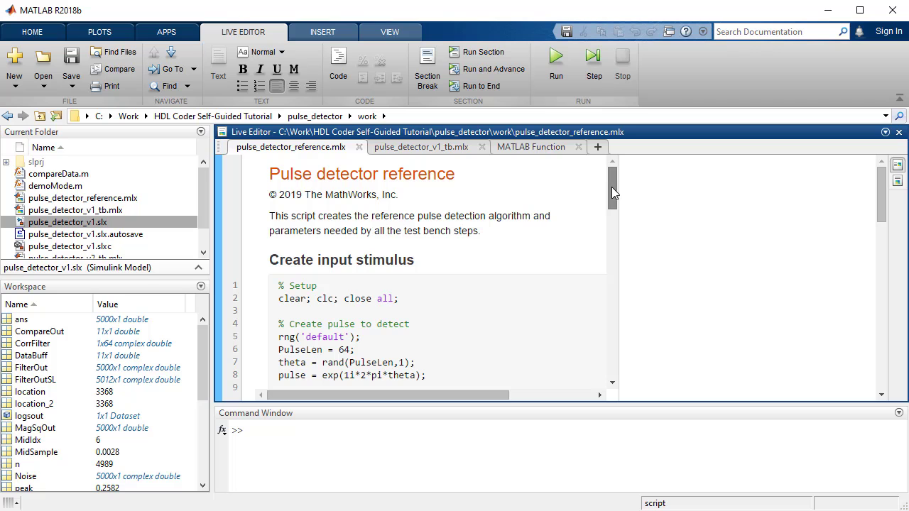
drag(611, 186, 611, 341)
drag(275, 178, 491, 403)
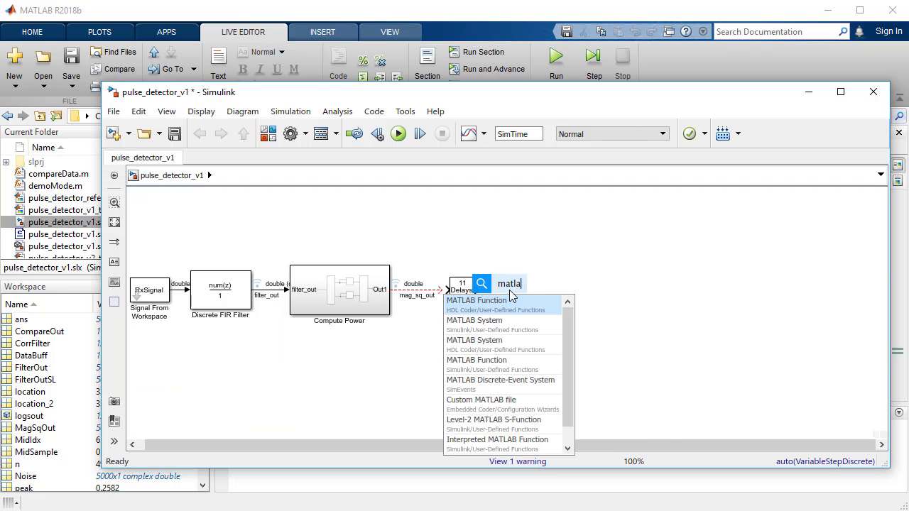
key(Return)
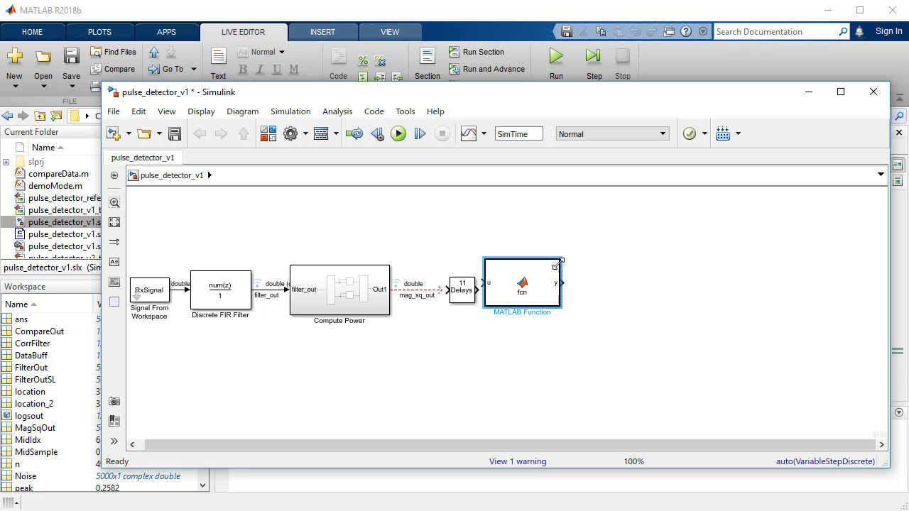
Paste the peak-finder code and make the signature [MidSample,detected] = fcn(threshold,DataBuff,WindowLen).
double_click(538, 277)
key(ctrl+v)
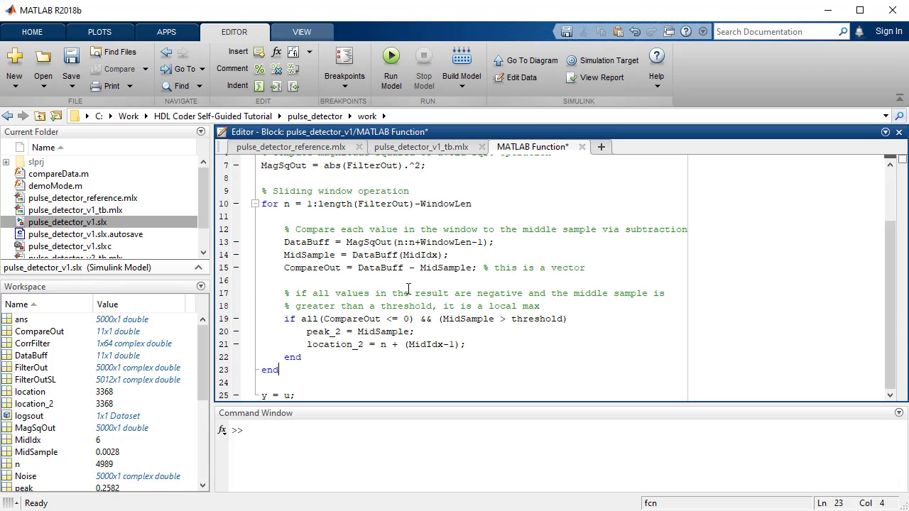
scroll(408, 290, up, 2)
double_click(310, 162)
text([MidSample,detected)
key(End)
key(BackSpace)
key(BackSpace)
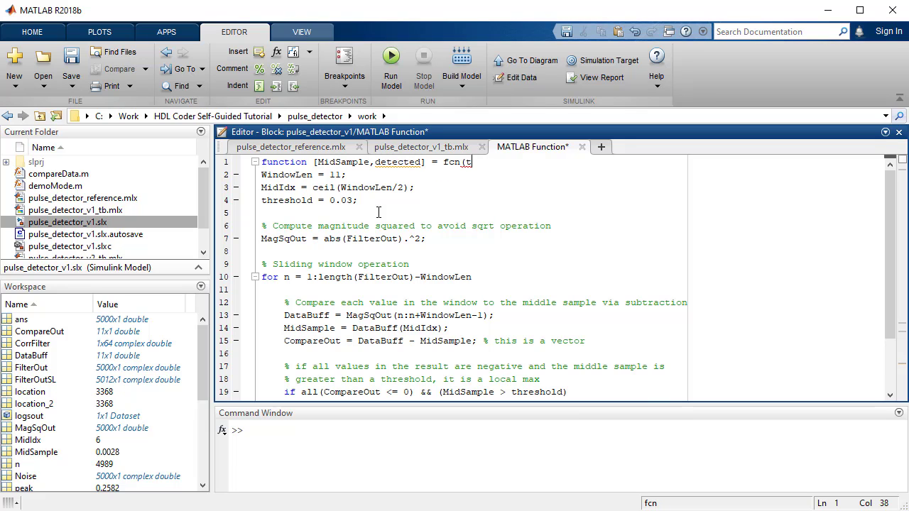
text(hreshold,DataBu)
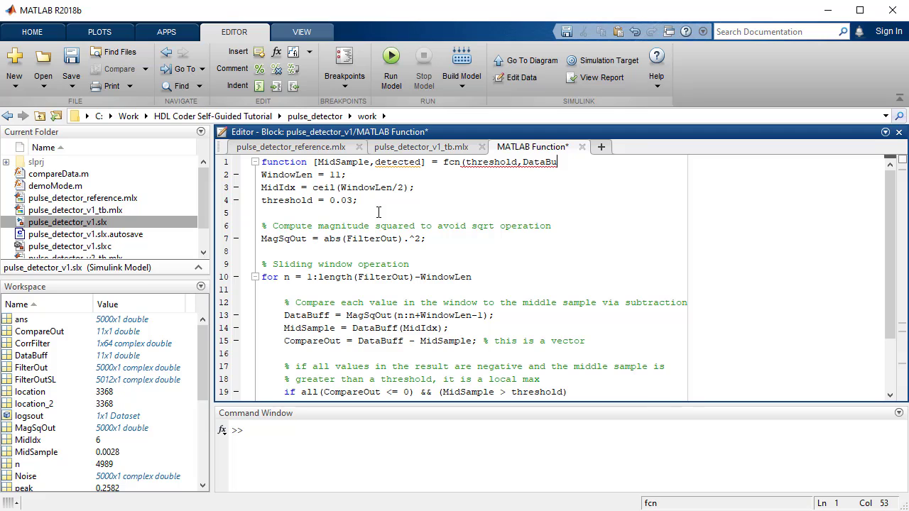
text(ff,WindowLen)
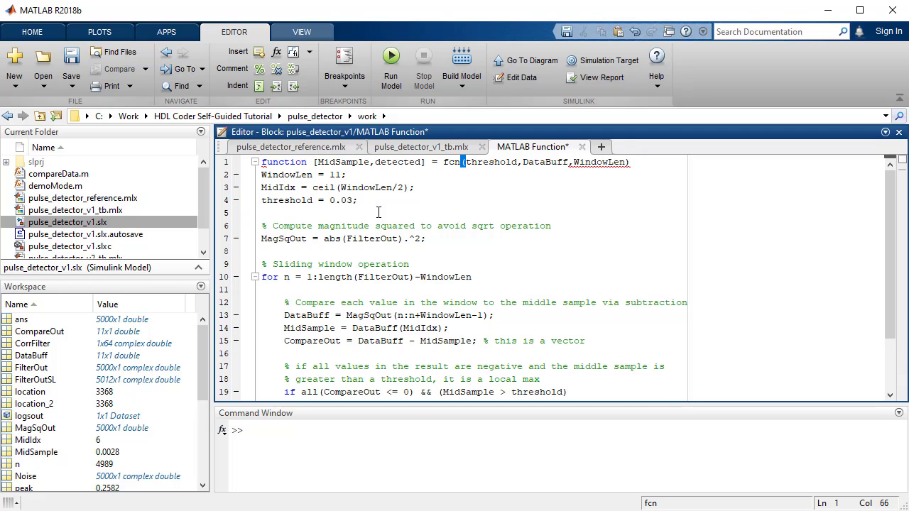
Delete the hard-coded WindowLen and threshold lines, magnitude and loop header, and DataBuff assignment.
drag(365, 178, 256, 179)
key(BackSpace)
drag(365, 200, 256, 200)
key(BackSpace)
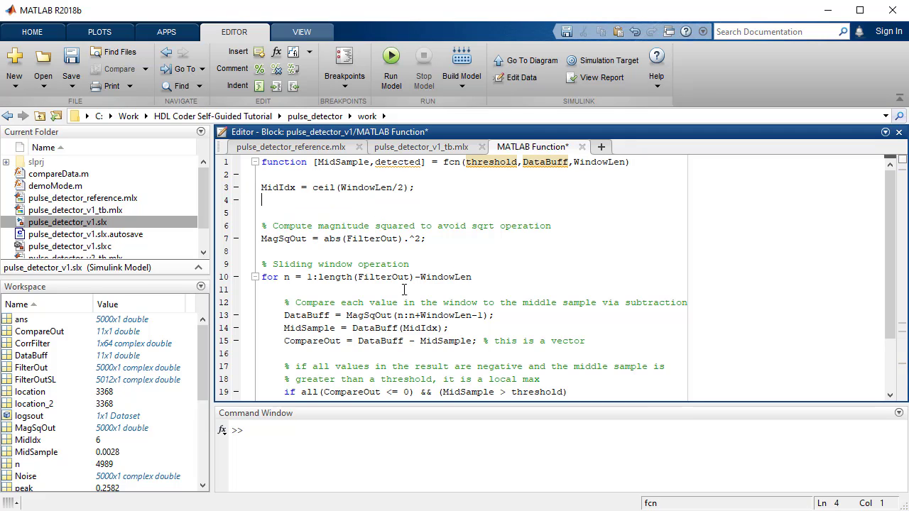
drag(495, 285, 262, 200)
key(BackSpace)
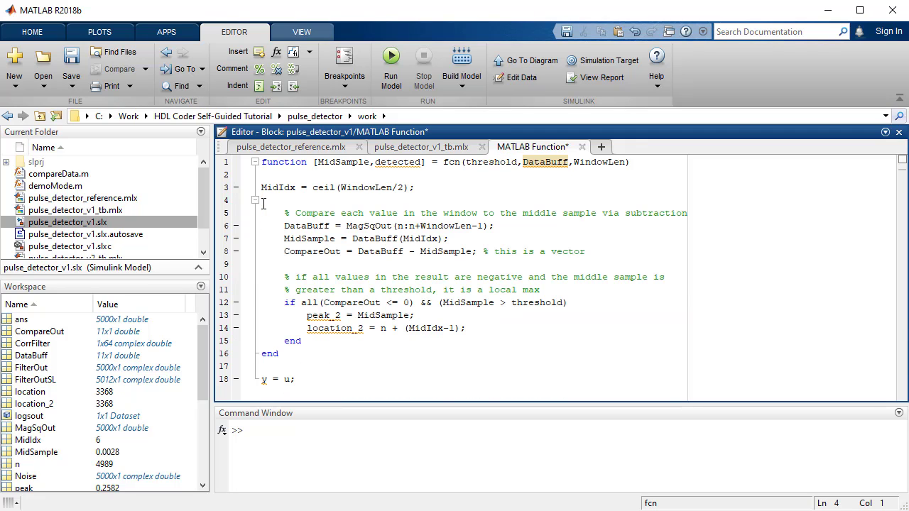
drag(497, 226, 307, 226)
key(BackSpace)
key(BackSpace)
key(BackSpace)
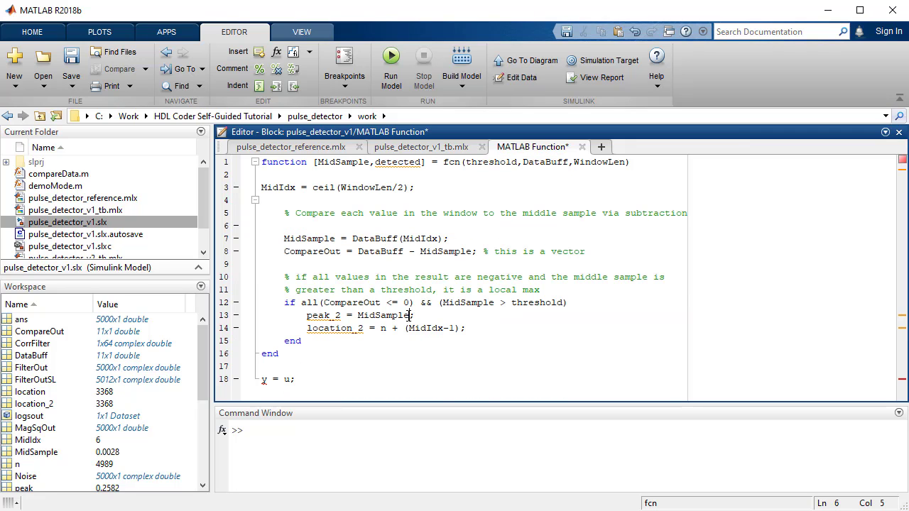
Set detected = 1 in the peak branch, else detected = 0, and remove the leftover end and y = u.
drag(414, 315, 307, 315)
text(detected = )
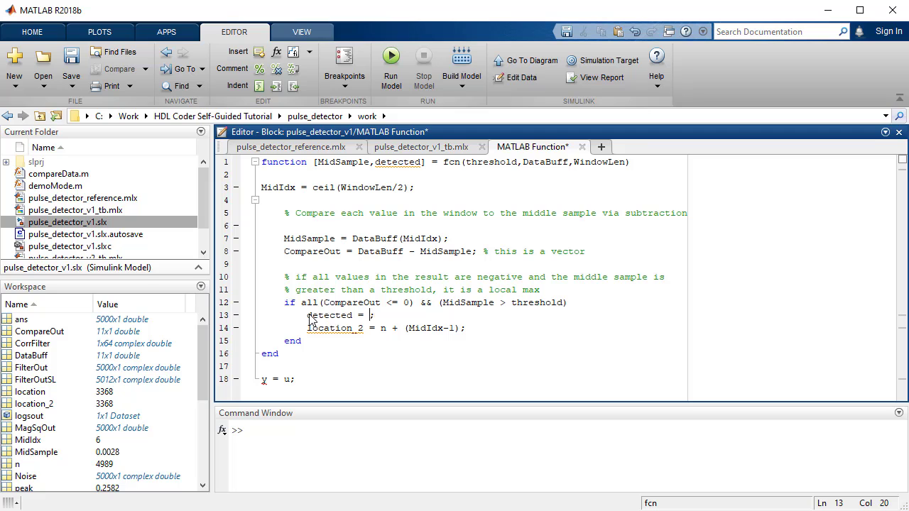
text(1)
click(307, 328)
text(else)
key(Return)
drag(307, 341, 457, 344)
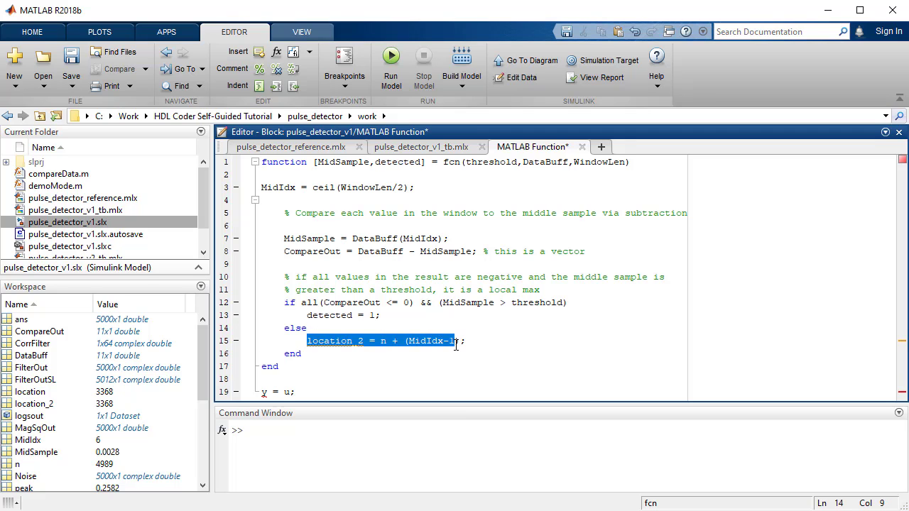
text(detected =  0;)
drag(296, 392, 260, 365)
key(BackSpace)
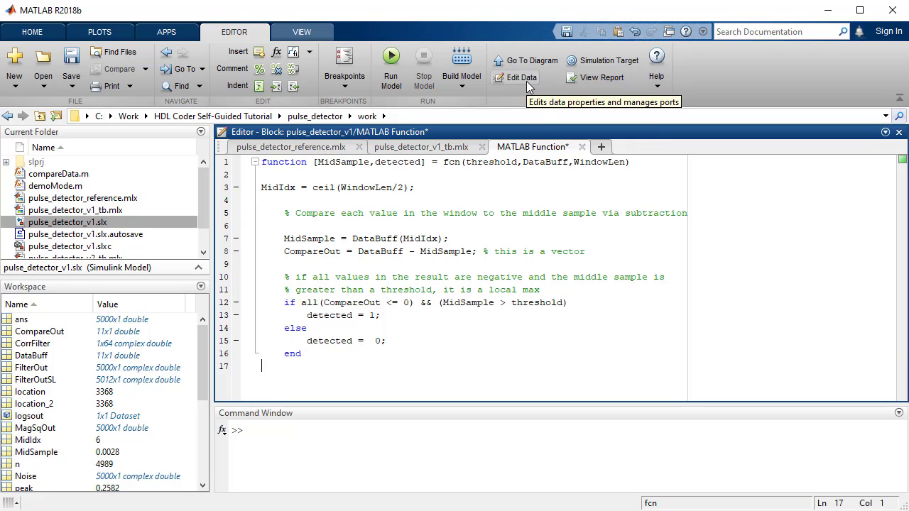
Set WindowLen's scope to Parameter in the Ports and Data Manager and apply.
click(526, 78)
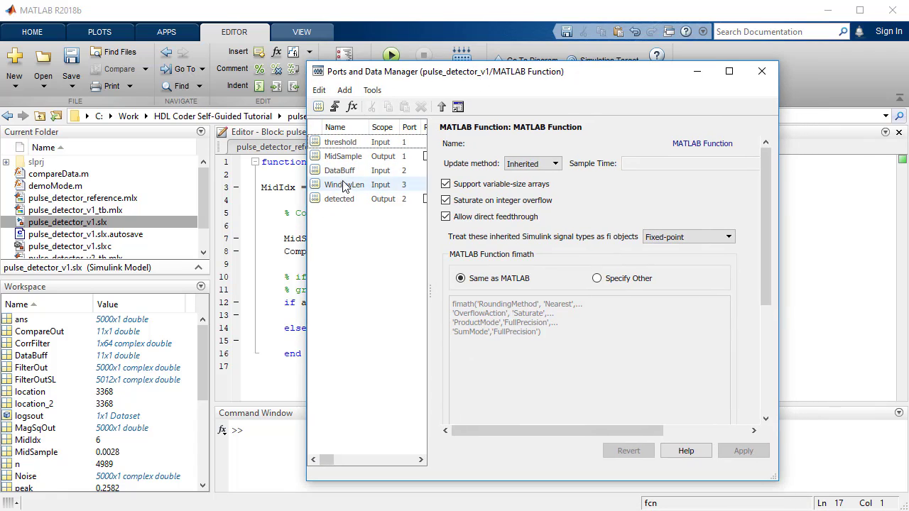
click(345, 185)
click(608, 183)
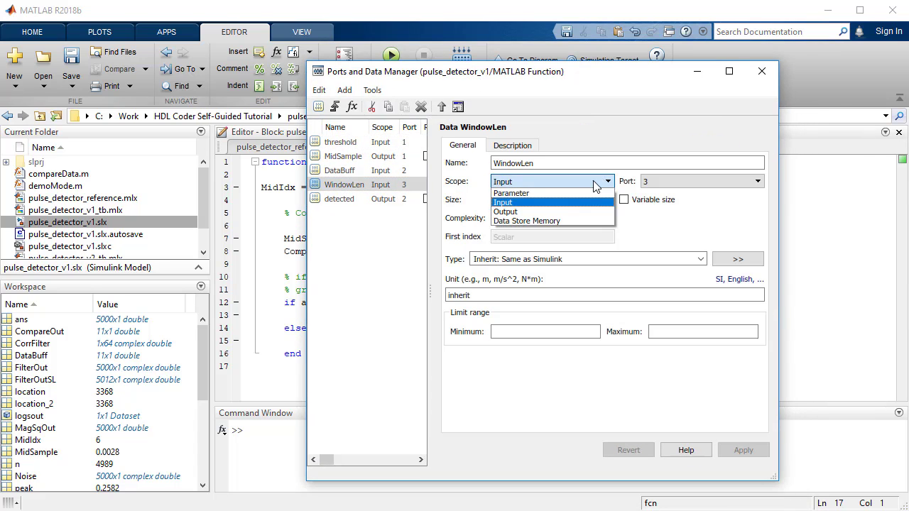
click(594, 199)
click(744, 450)
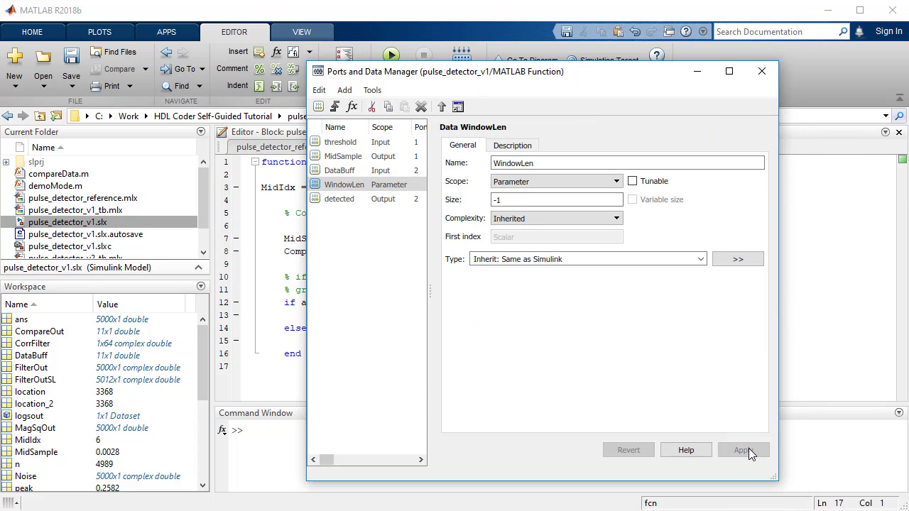
Close the dialog and code editor, then wire the 11 Delays output into DataBuff.
click(762, 71)
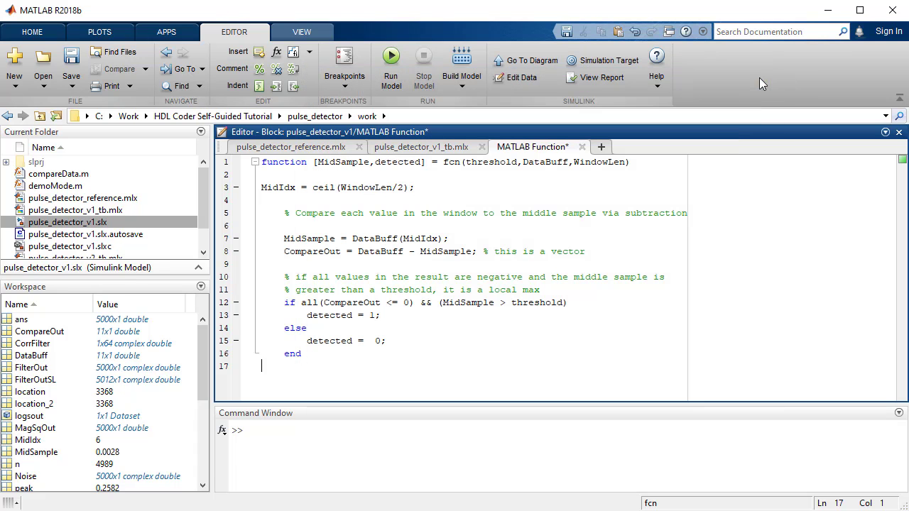
click(583, 147)
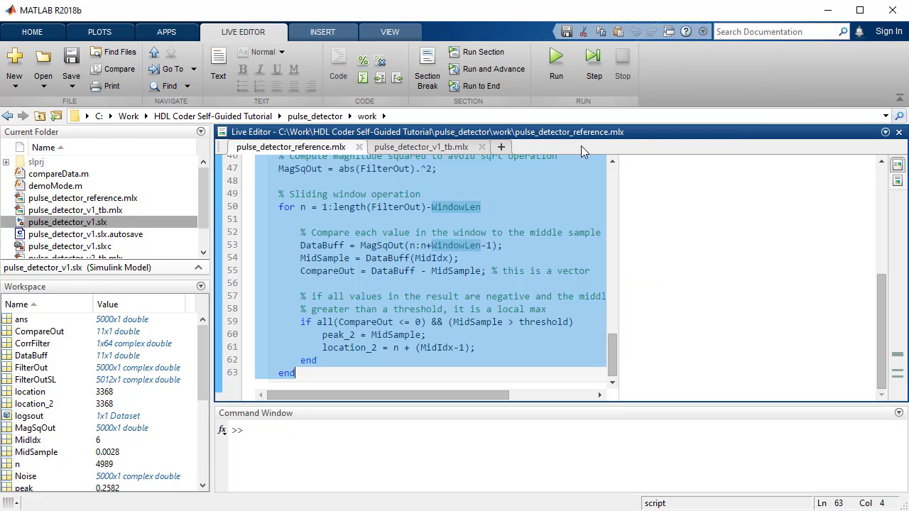
drag(479, 289, 498, 289)
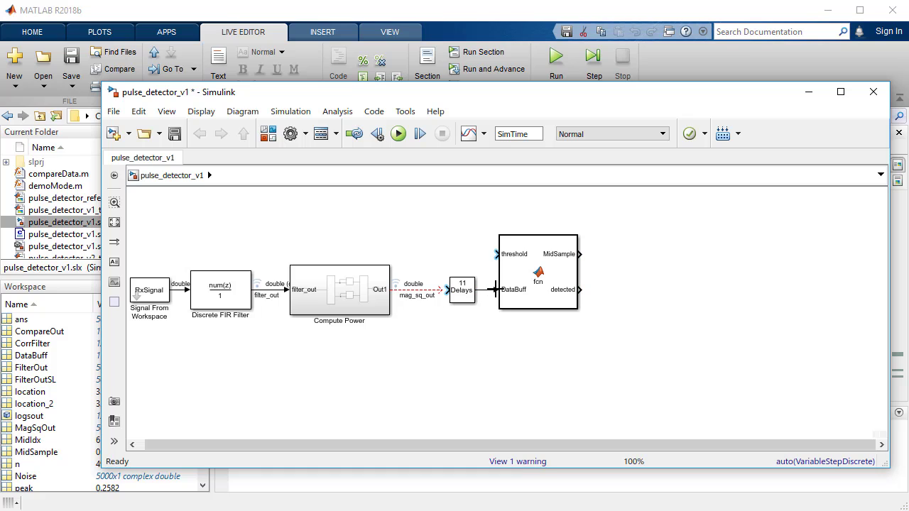
Add a widened Constant block with value threshold feeding the function's threshold input.
double_click(439, 241)
text(const)
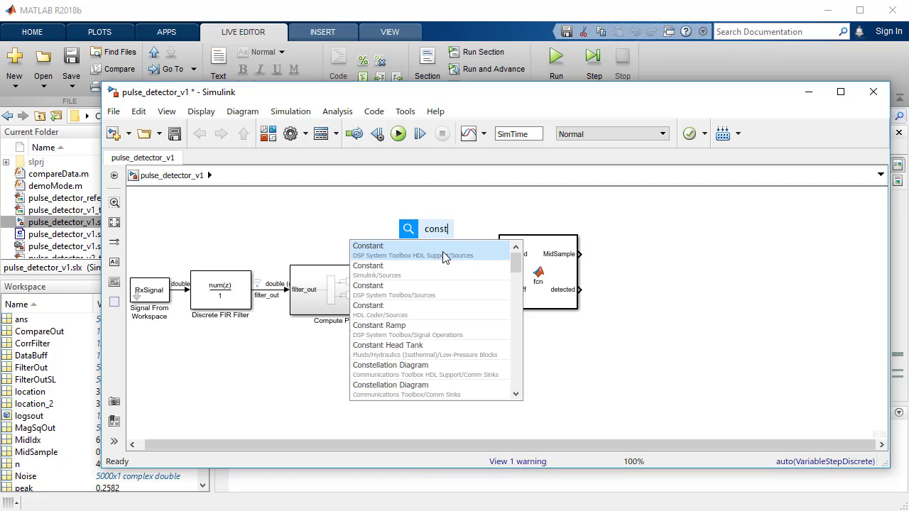
click(442, 251)
double_click(435, 233)
text(threshold)
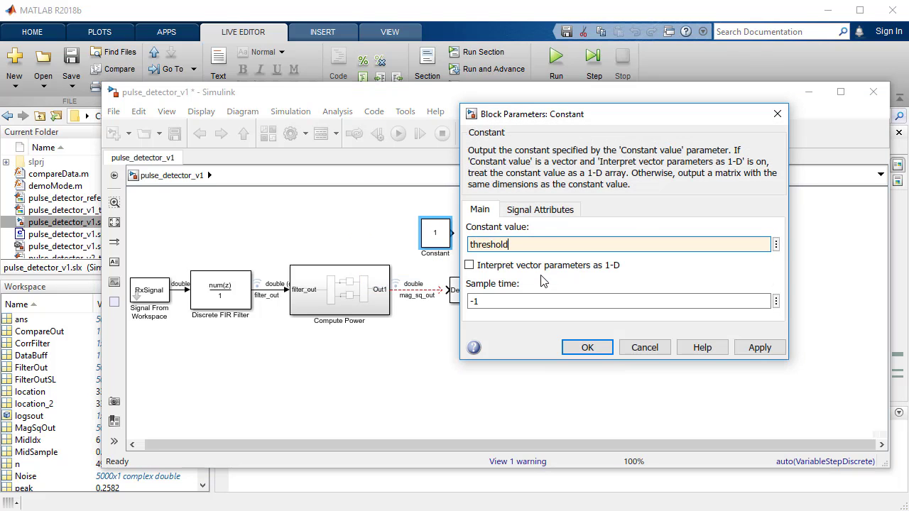
click(759, 347)
click(588, 347)
mouse_move(450, 246)
mouse_down()
mouse_move(469, 244)
mouse_move(459, 249)
mouse_move(495, 263)
mouse_up()
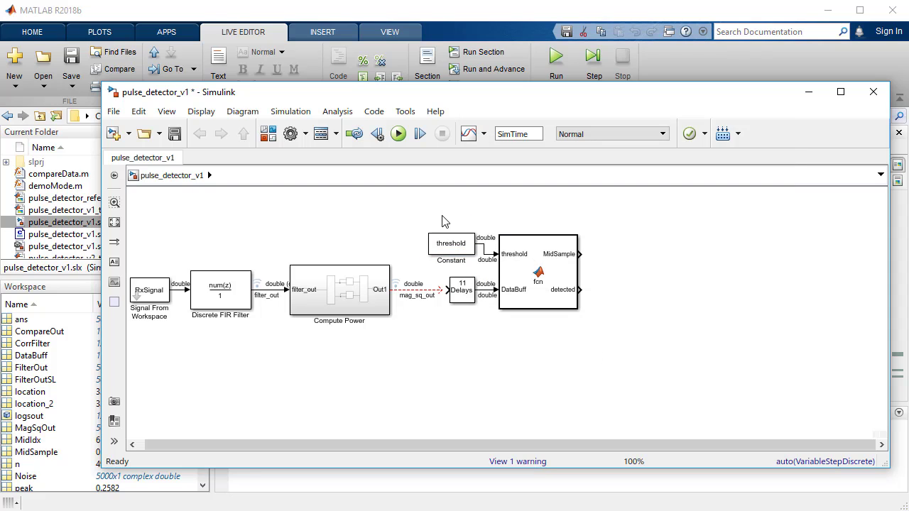
Group the Constant, delay and MATLAB Function blocks into a subsystem fed by mag_sq_out.
drag(441, 215, 594, 338)
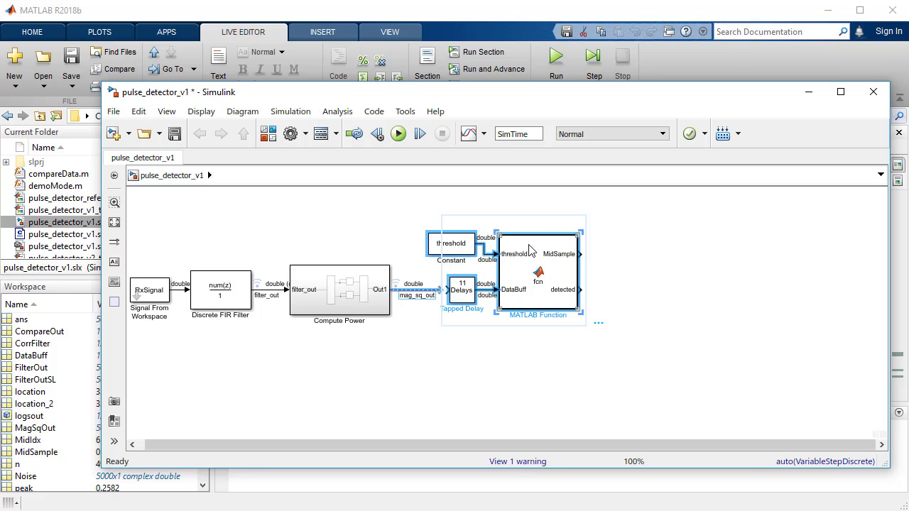
key(ctrl+g)
drag(503, 297, 597, 328)
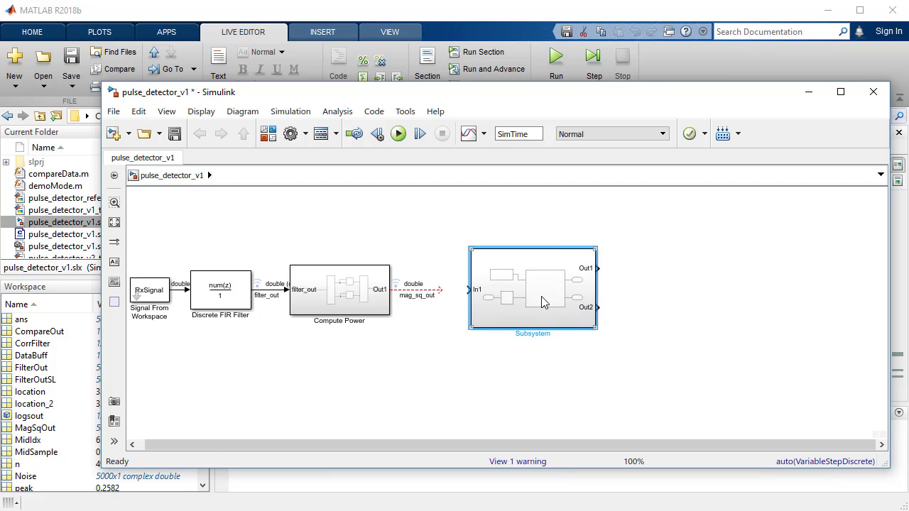
drag(540, 295, 513, 294)
Draw the subsystem's two output lines and label them mid_sample and detected.
drag(571, 269, 618, 269)
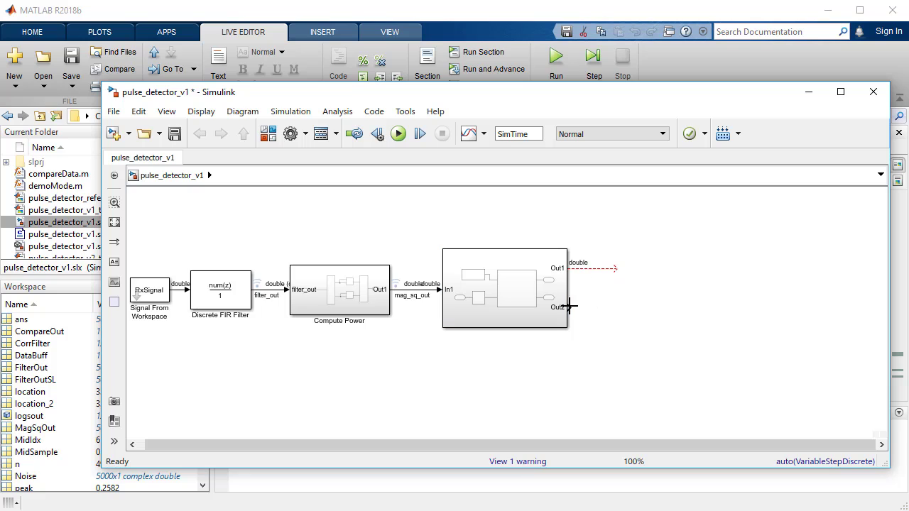
drag(573, 307, 618, 307)
click(593, 268)
text(mid)
text(sample)
click(588, 307)
double_click(593, 312)
text(detected)
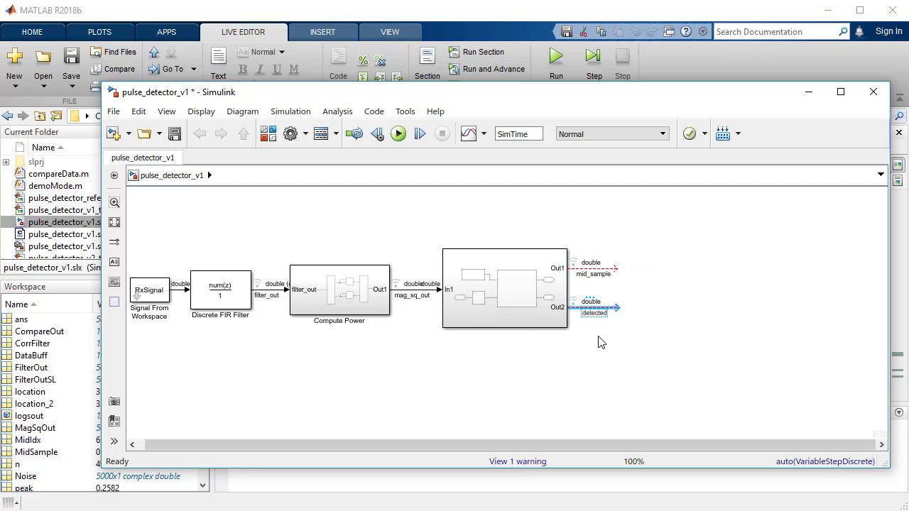
click(507, 334)
Name the subsystem Local Peak and add a Unit Delay Enabled Synchronous block spanning both outputs.
text(Local Peak)
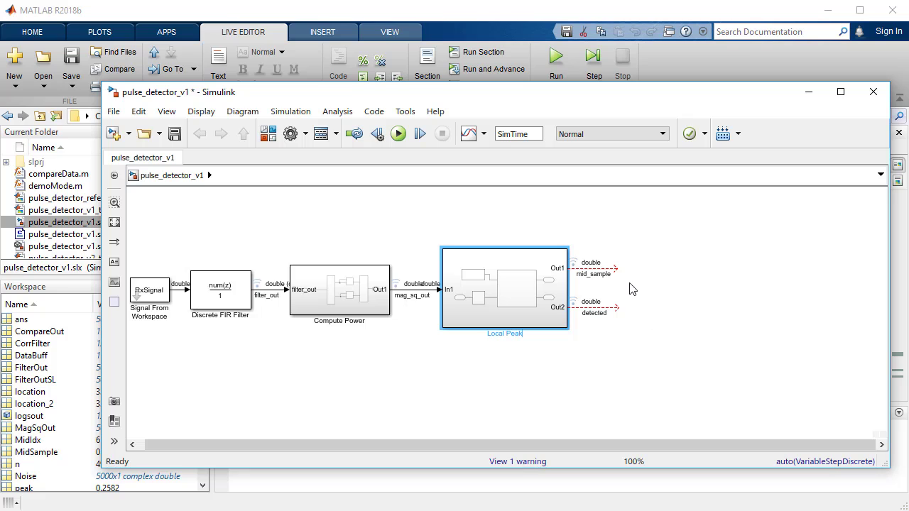
click(634, 288)
double_click(636, 288)
text(unit d)
key(Return)
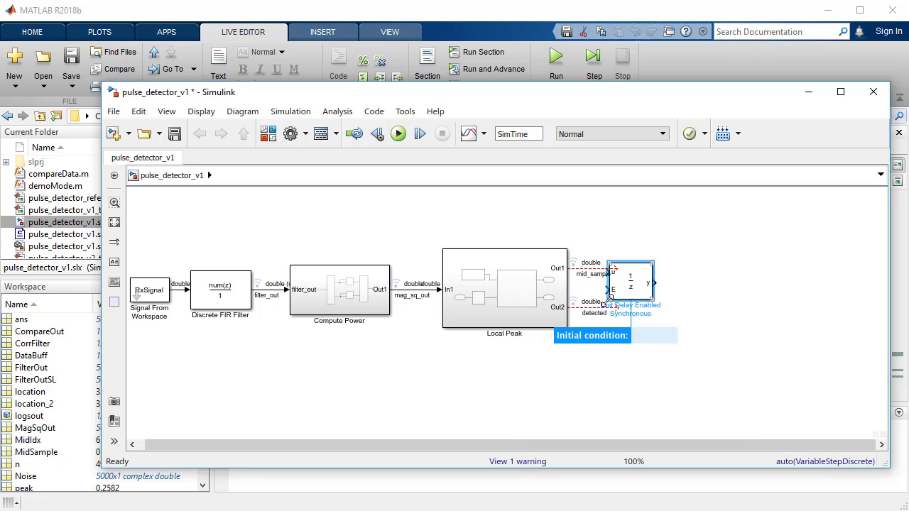
mouse_move(605, 302)
mouse_down()
mouse_move(632, 341)
mouse_move(634, 325)
mouse_up()
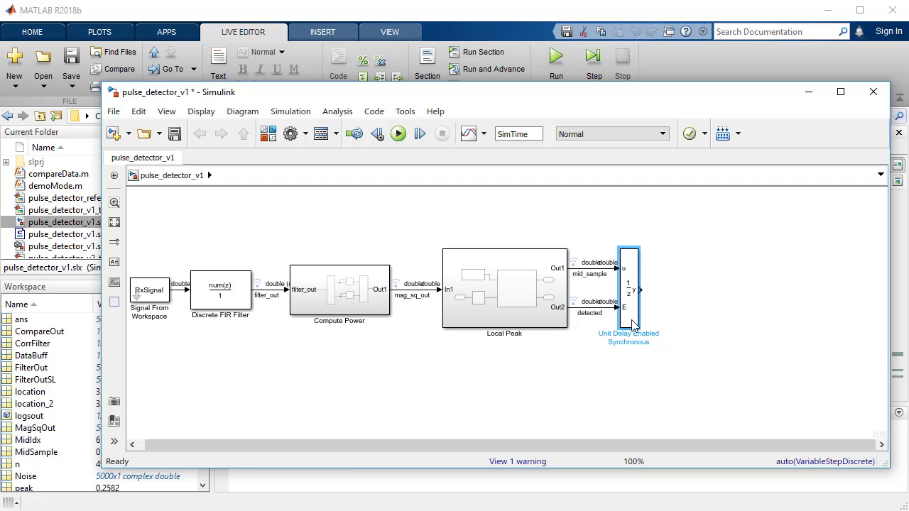
Set the unit delay's initial condition to 1.
double_click(633, 324)
drag(761, 188, 710, 185)
double_click(684, 308)
text(1)
click(868, 380)
click(750, 380)
Connect the unit delay output to a new Display block.
drag(641, 289, 673, 288)
text(d)
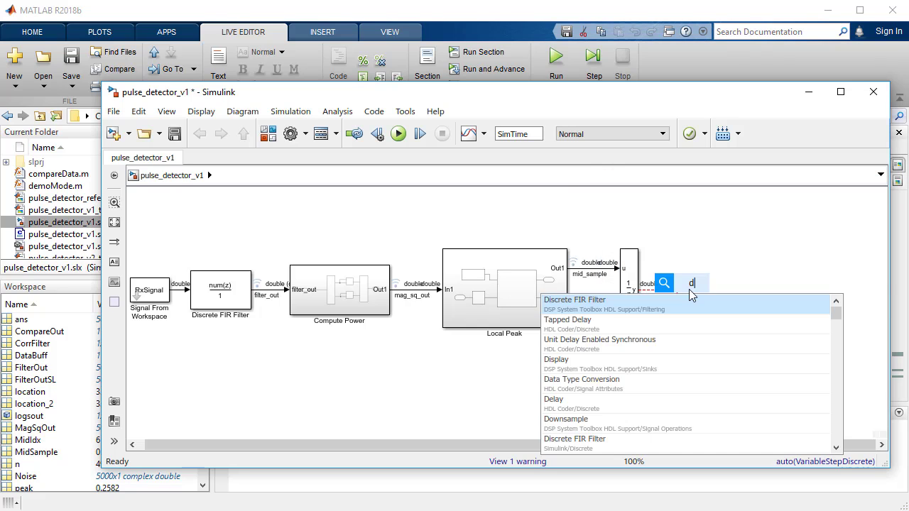
text(is)
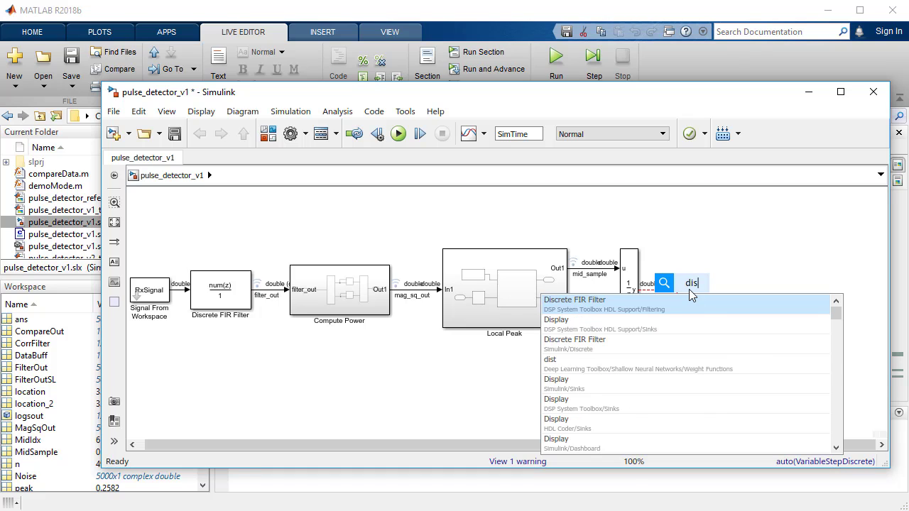
text(p)
click(664, 307)
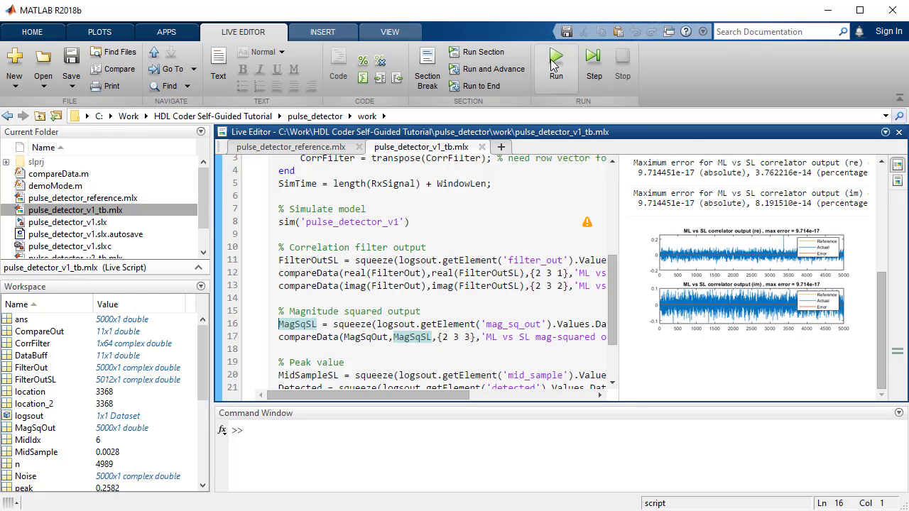
Run the pulse_detector_v1_tb script and enlarge it to review the ML vs SL results.
click(554, 64)
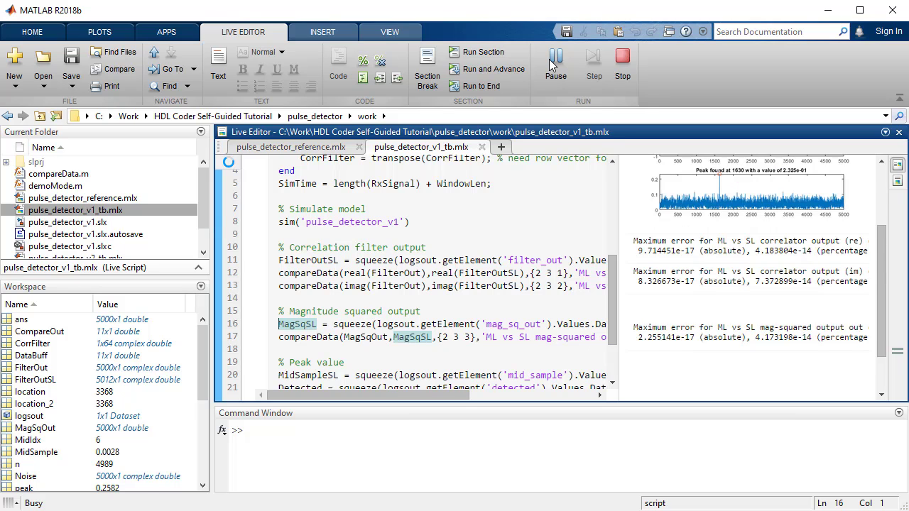
double_click(623, 136)
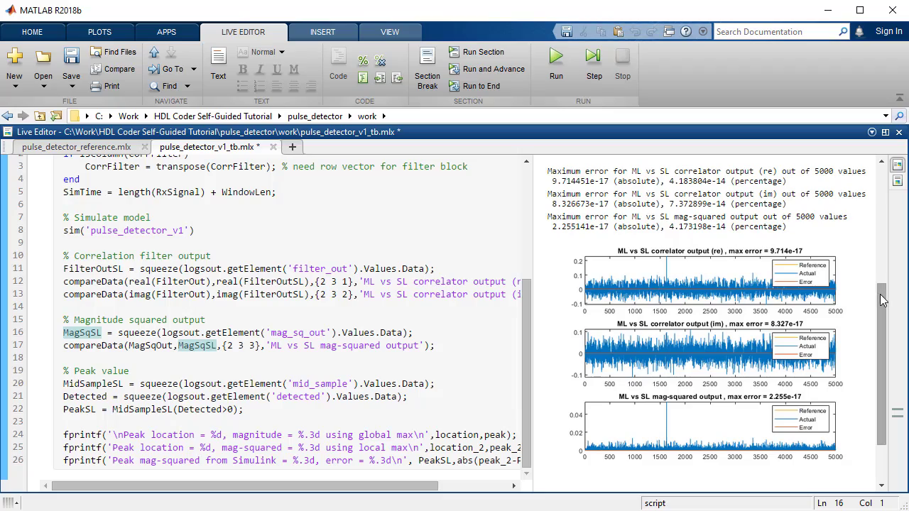
drag(880, 300, 885, 378)
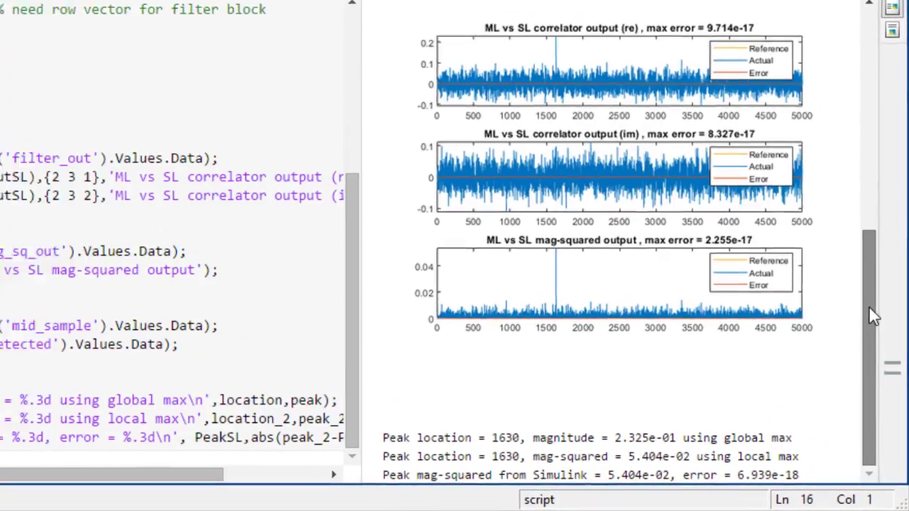